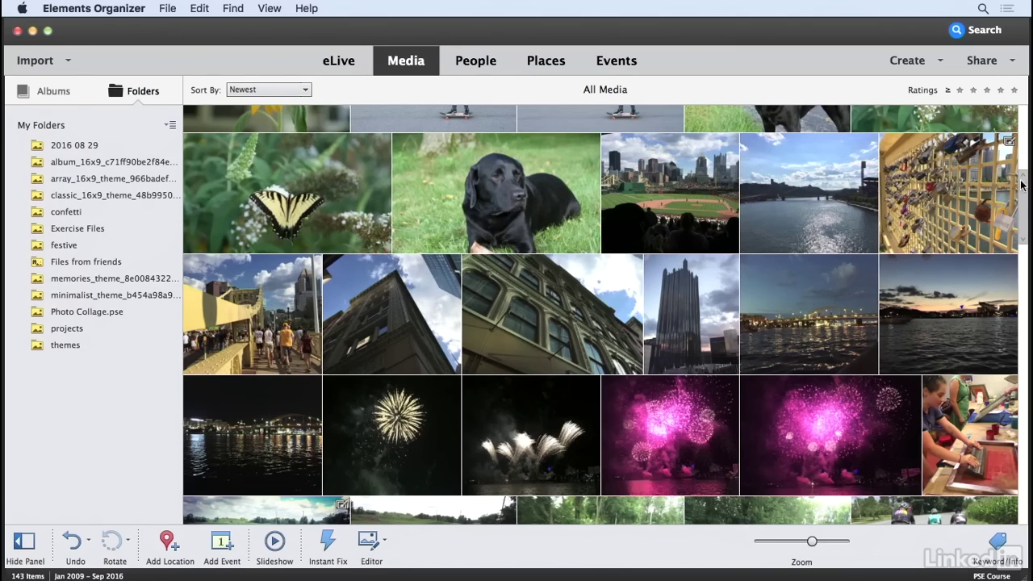
# Step: Find the pink hibiscus photo IMG_3571.jpg in the Organizer's Media grid and open it in the Editor
pyautogui.moveTo(1025, 198); pyautogui.dragTo(1030, 421)
pyautogui.click(915, 280)
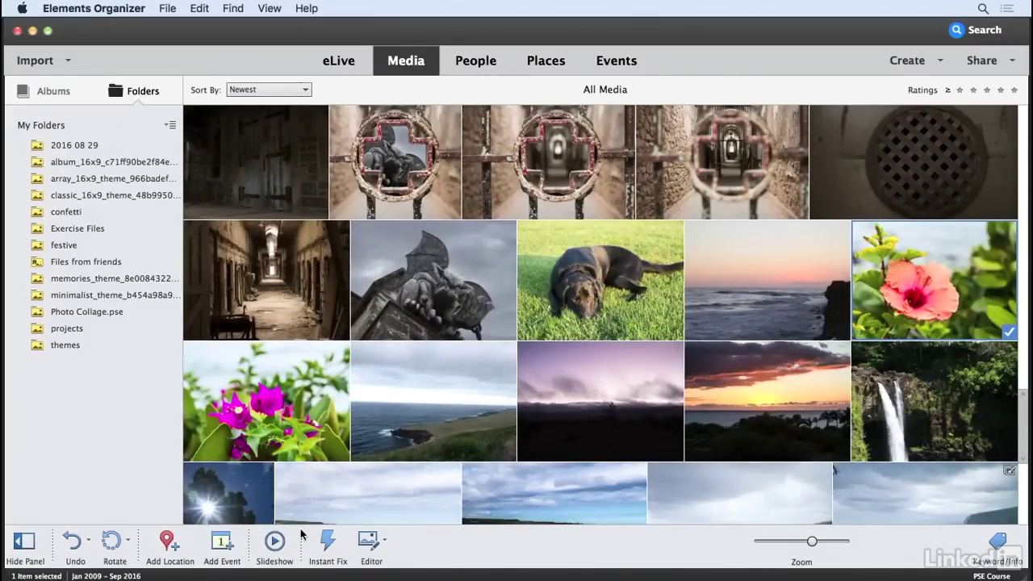
pyautogui.click(369, 547)
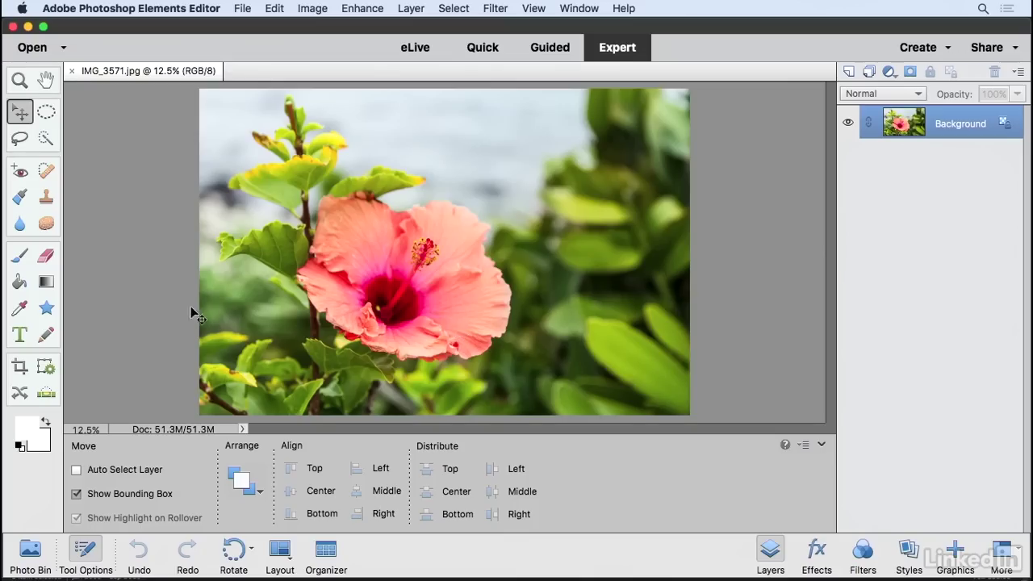
# Step: Quick-select the hibiscus by brushing over its left, upper and right petals and centre
pyautogui.click(46, 141)
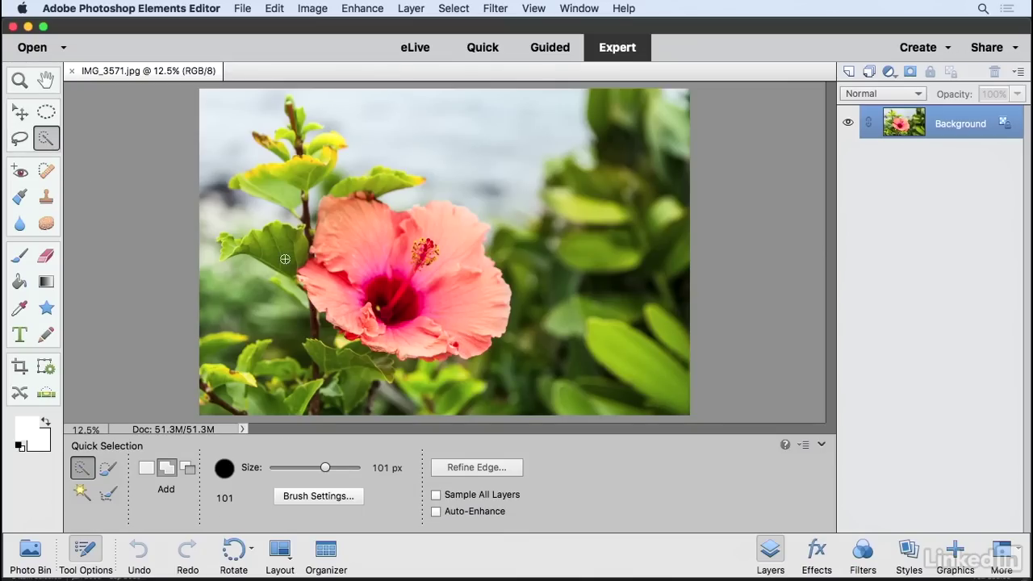
pyautogui.click(330, 286)
pyautogui.moveTo(337, 254); pyautogui.dragTo(343, 238)
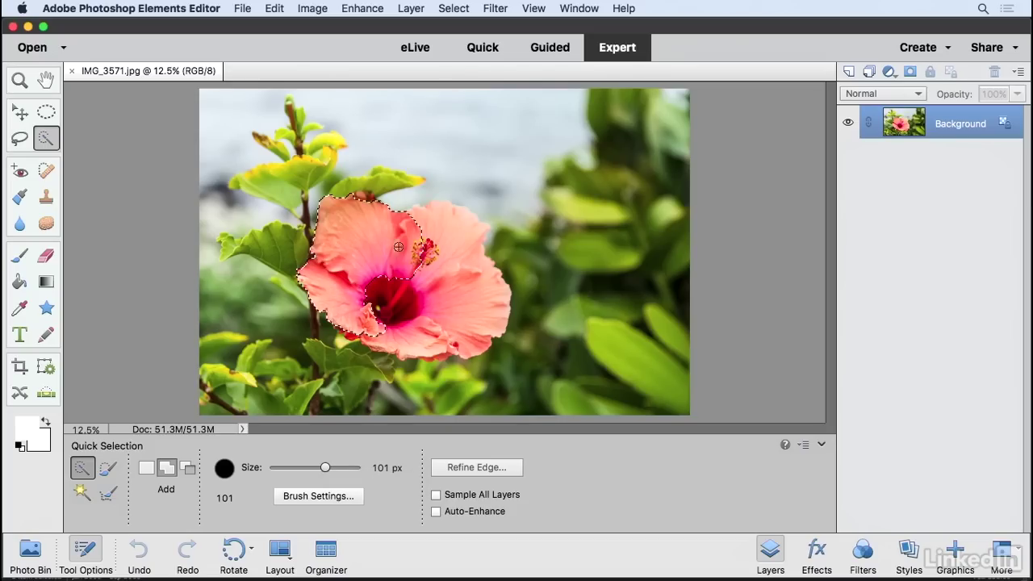
pyautogui.moveTo(428, 239); pyautogui.dragTo(446, 235)
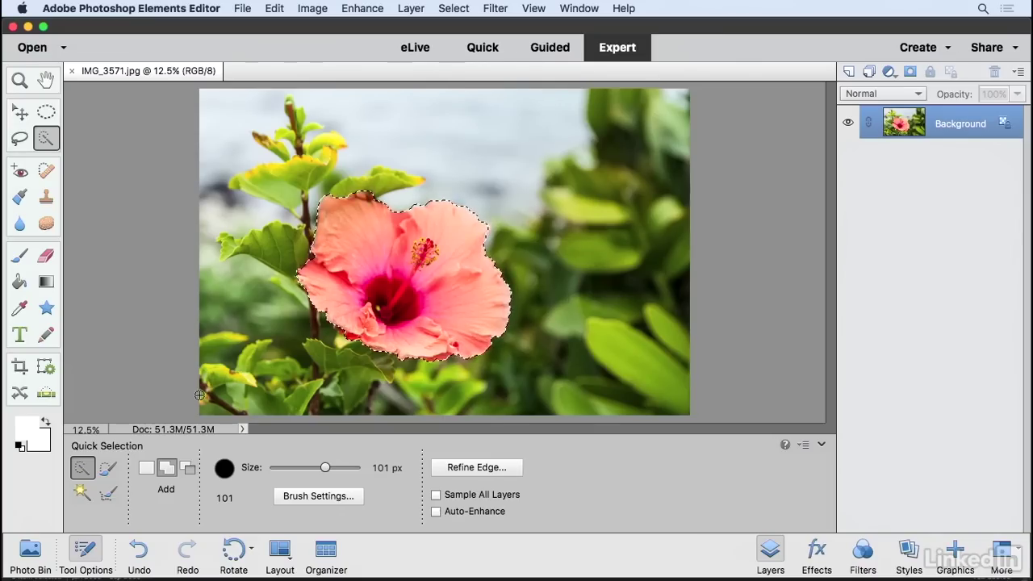
# Step: With the Refine Selection Brush, preview the selection On Black and On White, then settle on Overlay
pyautogui.click(109, 493)
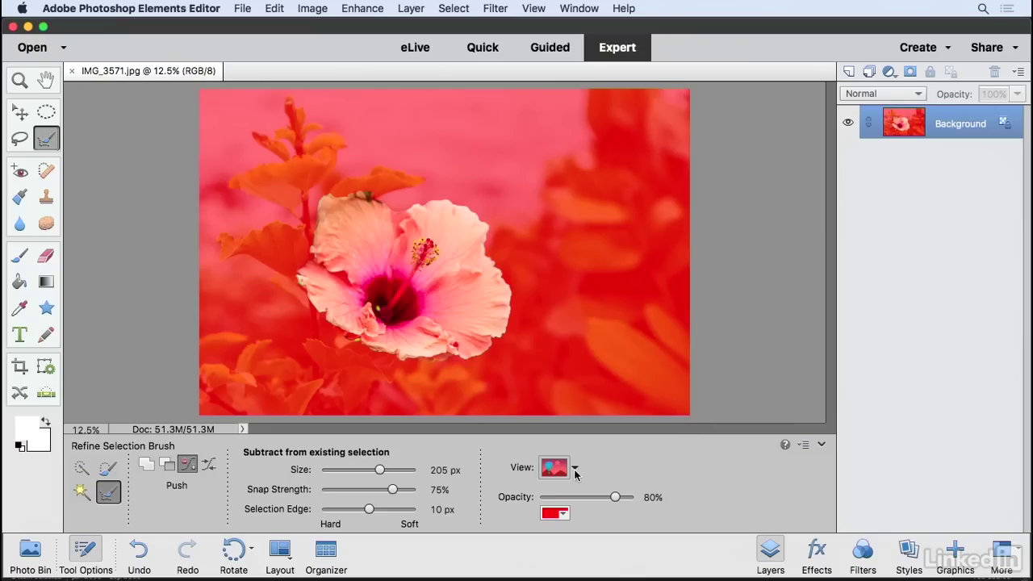
pyautogui.click(575, 468)
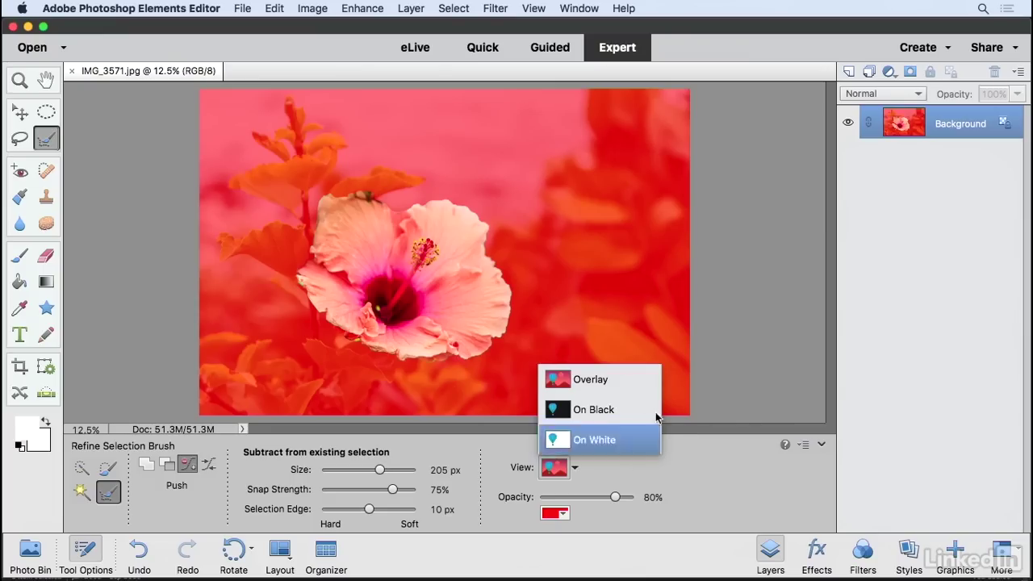
pyautogui.click(600, 410)
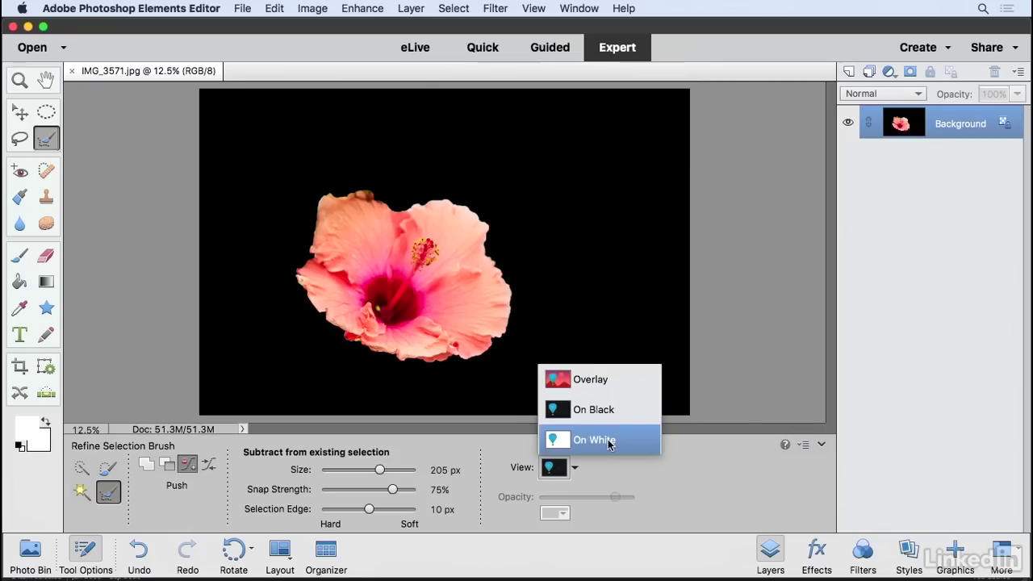
pyautogui.click(613, 441)
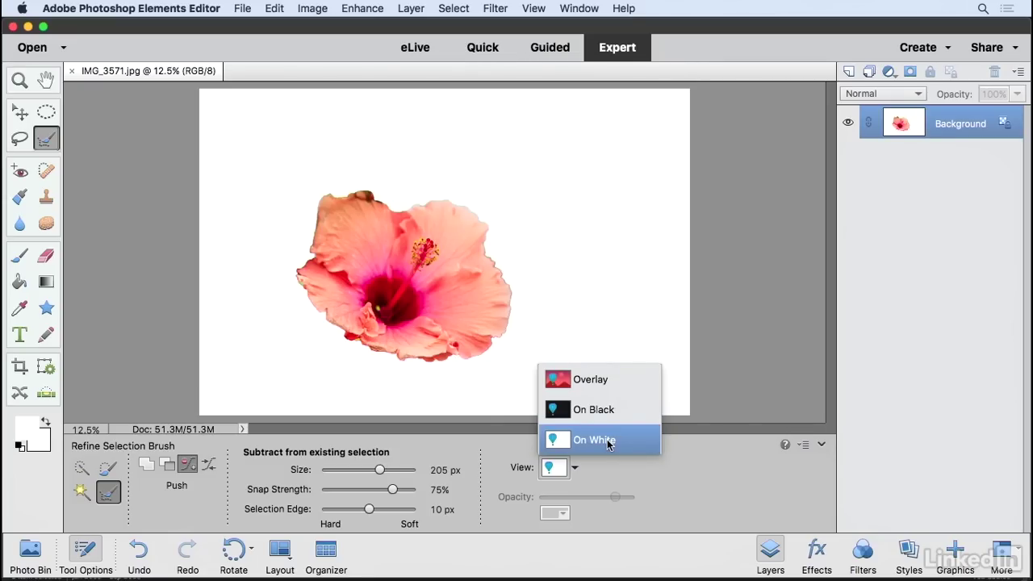
pyautogui.click(594, 380)
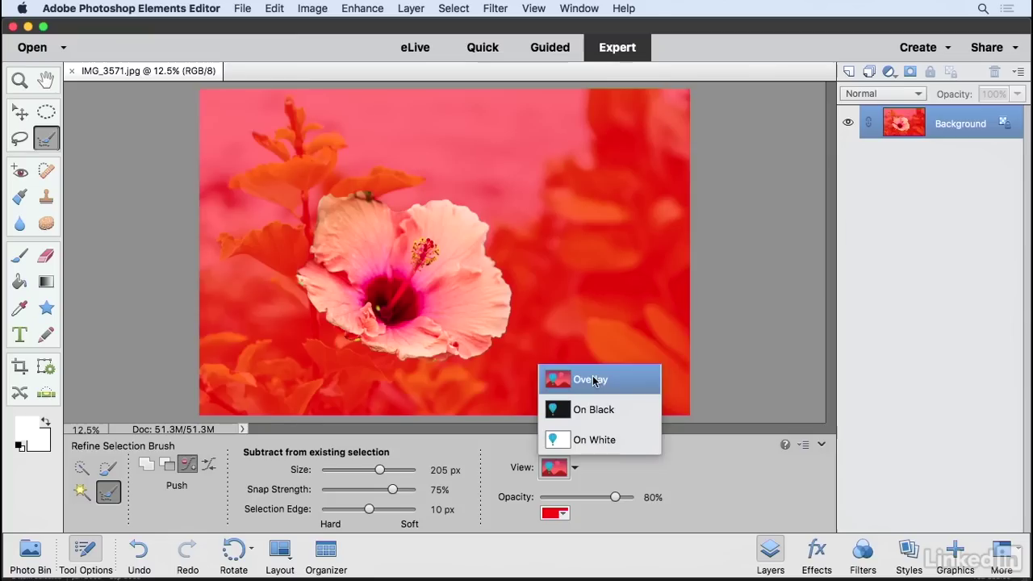
pyautogui.click(687, 467)
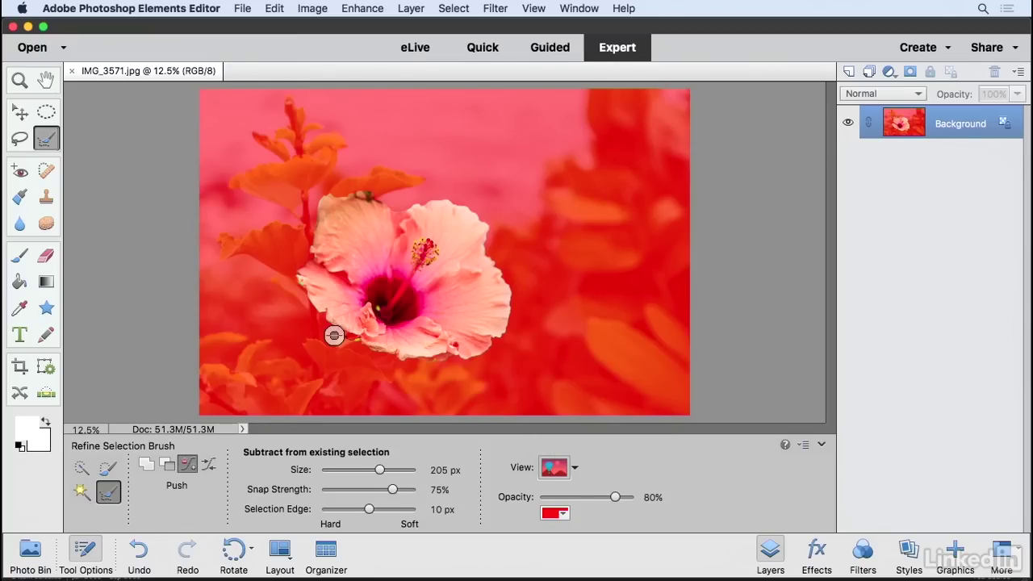
# Step: Zoom in on the flower and refine the selection along the petal's top-left edge
pyautogui.press('super+plus')
pyautogui.press('super+plus')
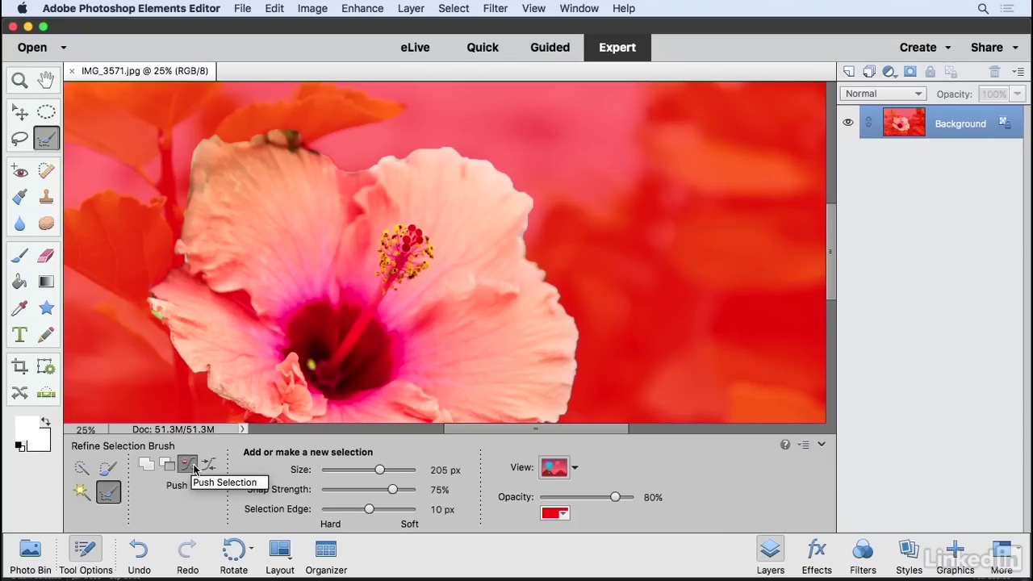
pyautogui.press('alt')
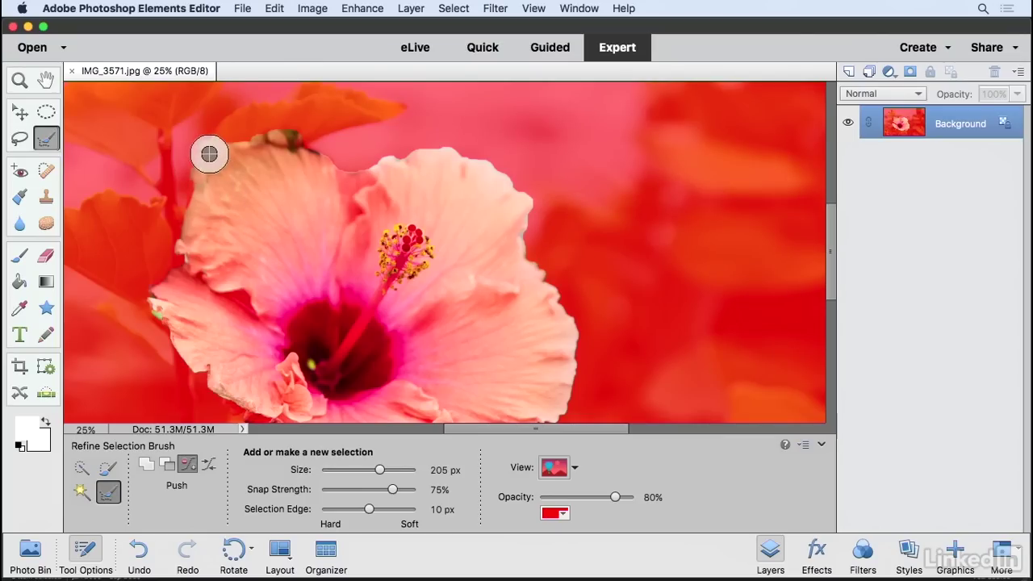
pyautogui.moveTo(209, 151); pyautogui.dragTo(210, 156)
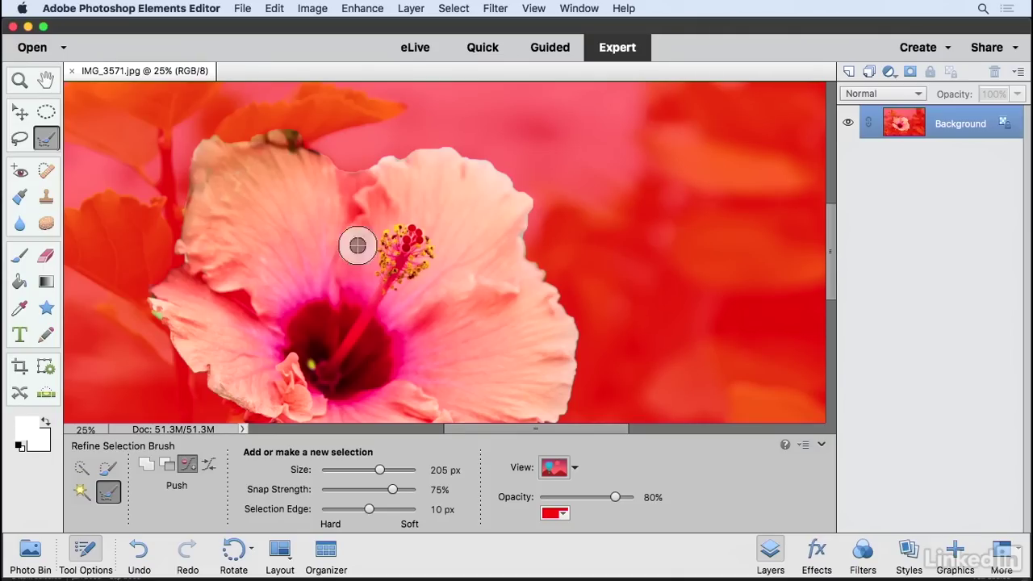
pyautogui.press('alt')
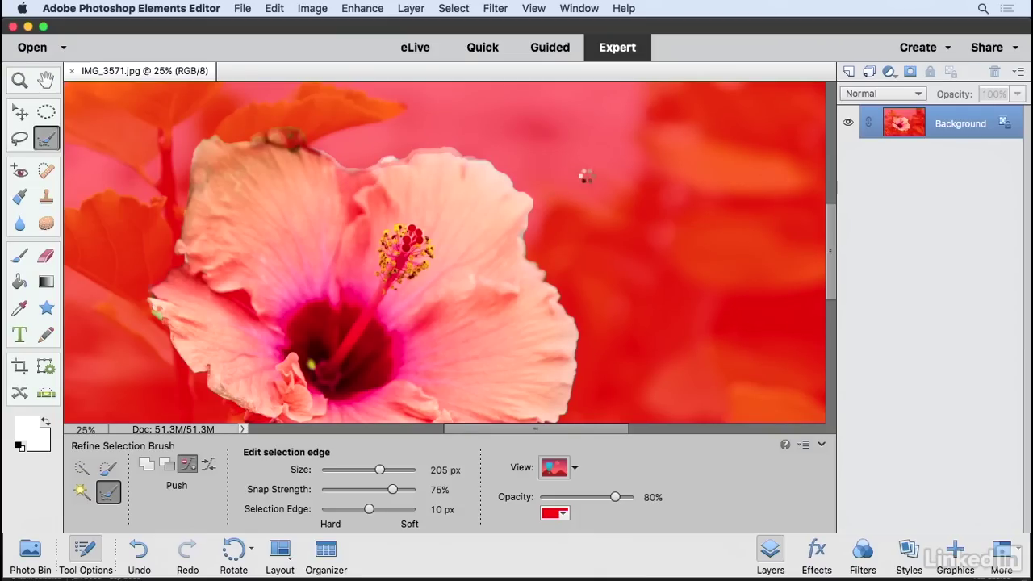
pyautogui.press('alt')
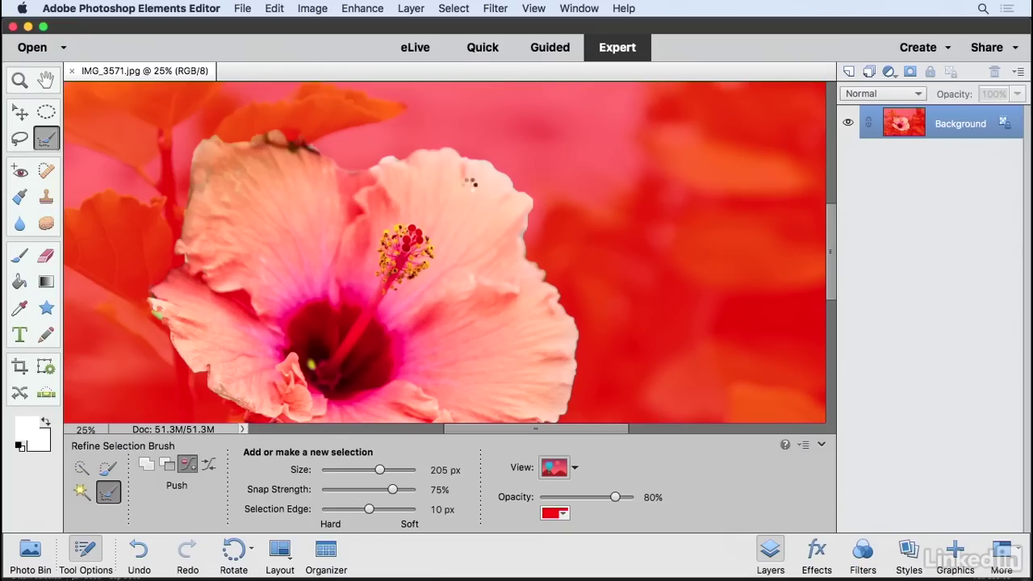
pyautogui.press('alt')
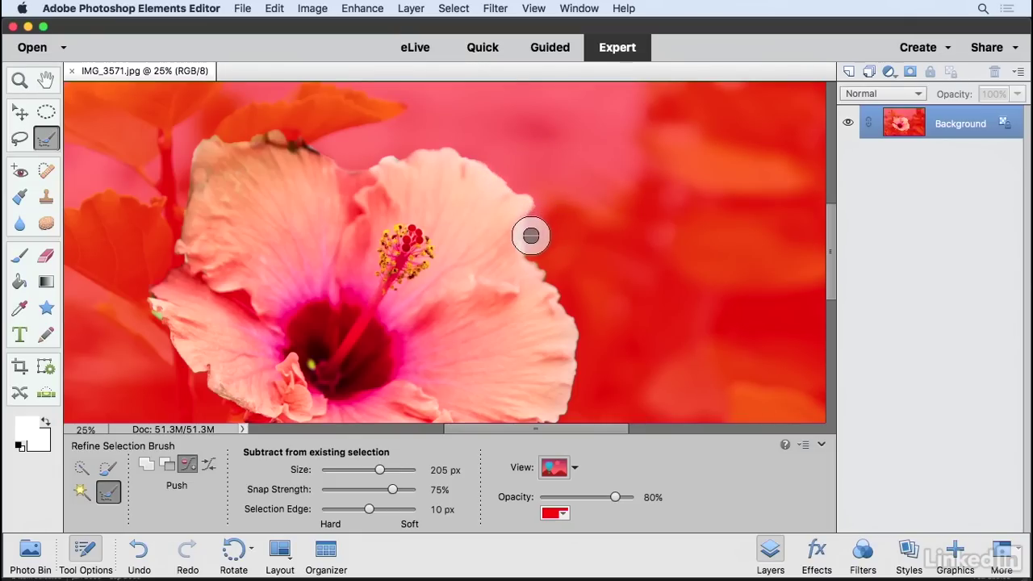
# Step: Trim the selection with subtracting strokes along the lower petal edges
pyautogui.scroll(-5, 491, 203)
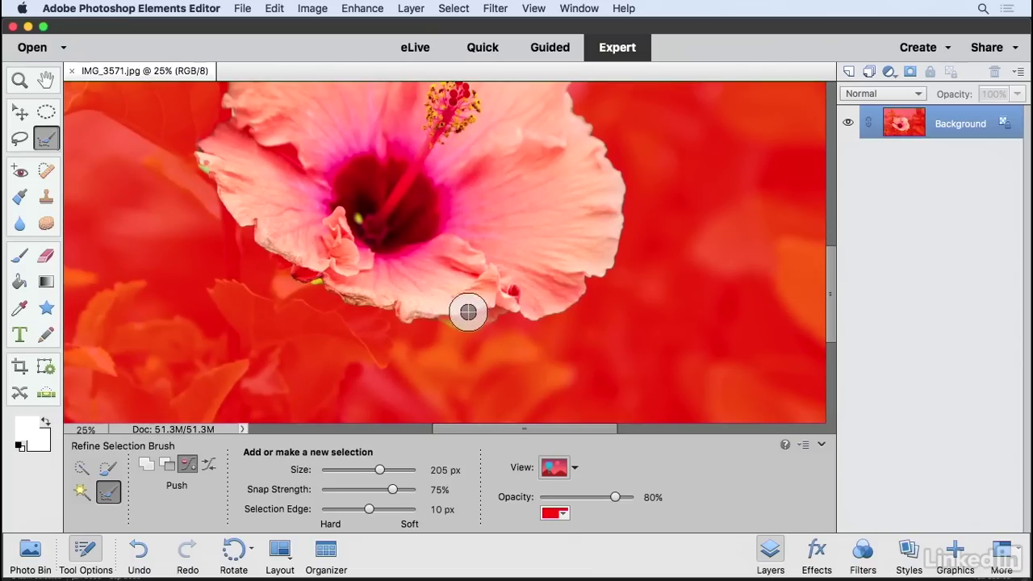
pyautogui.moveTo(500, 306); pyautogui.dragTo(640, 329)
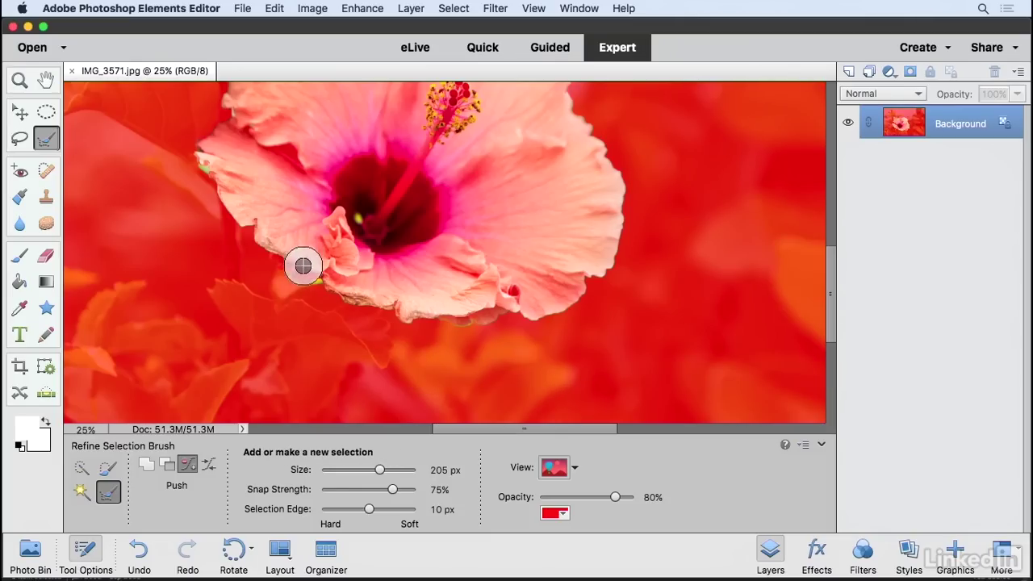
pyautogui.moveTo(318, 270); pyautogui.dragTo(499, 321)
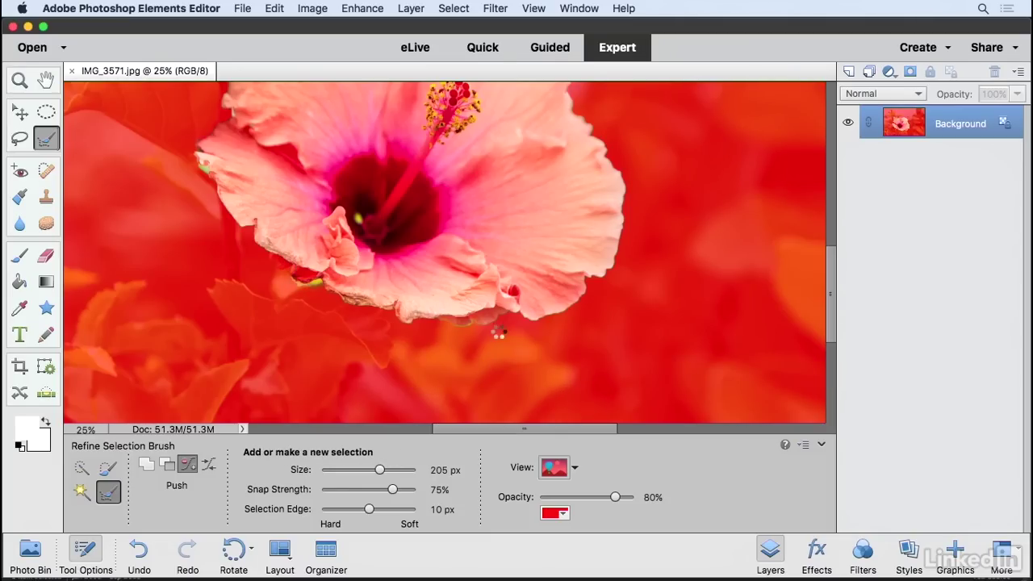
pyautogui.press('alt')
pyautogui.scroll(2, 518, 342)
pyautogui.scroll(3, 518, 342)
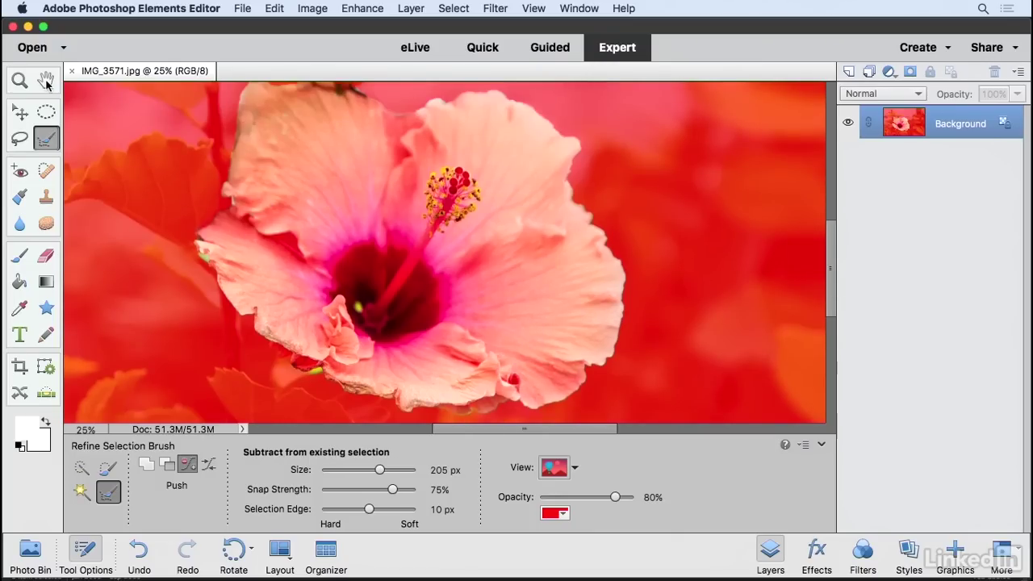
# Step: Leave the refine brush for the Hand tool and zoom out to 8.33% to see the whole photo
pyautogui.click(46, 81)
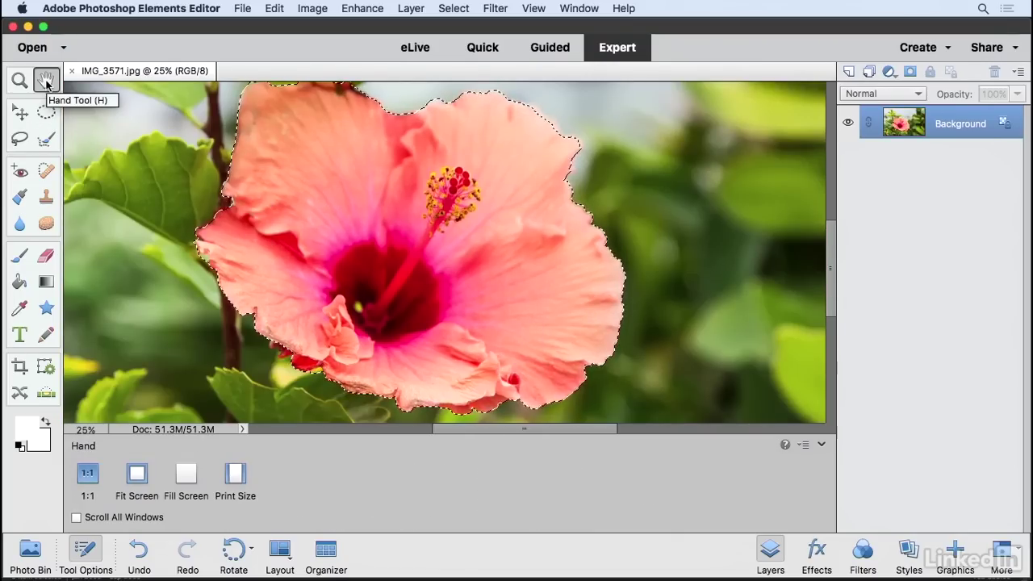
pyautogui.press('super+minus')
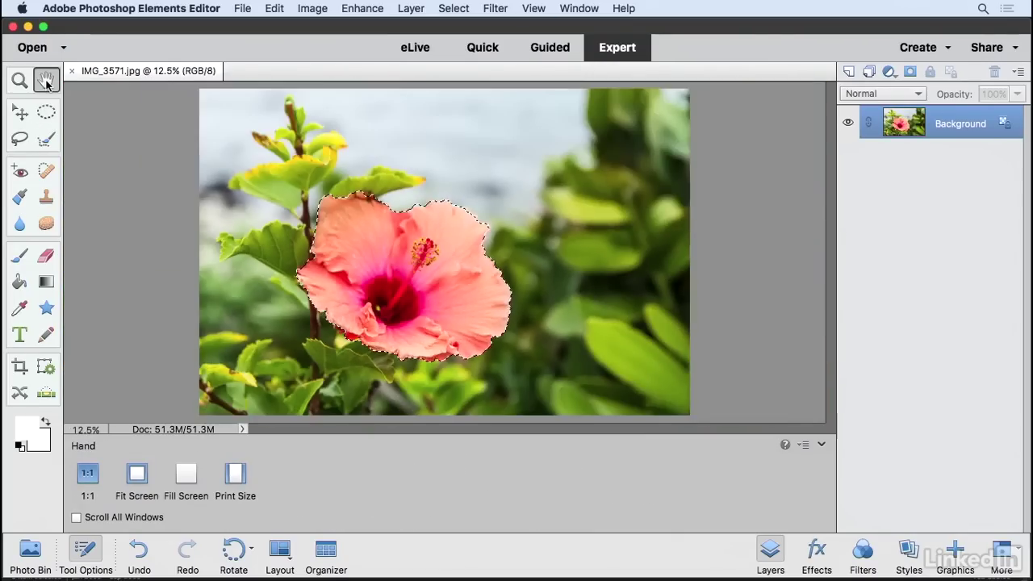
pyautogui.press('super+minus')
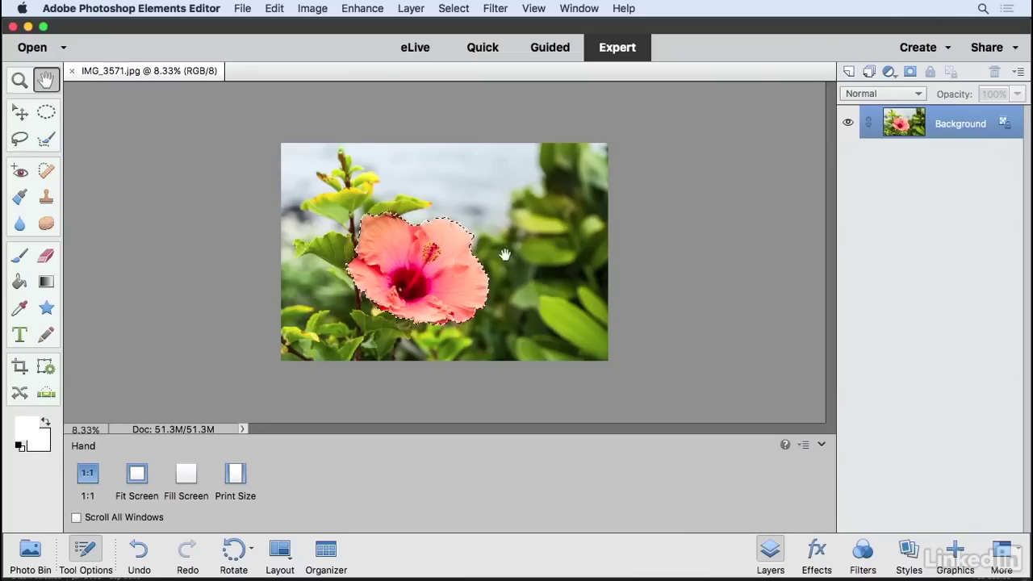
# Step: Add a Hue/Saturation adjustment layer on the flower with Saturation +64 and Hue -9
pyautogui.click(889, 72)
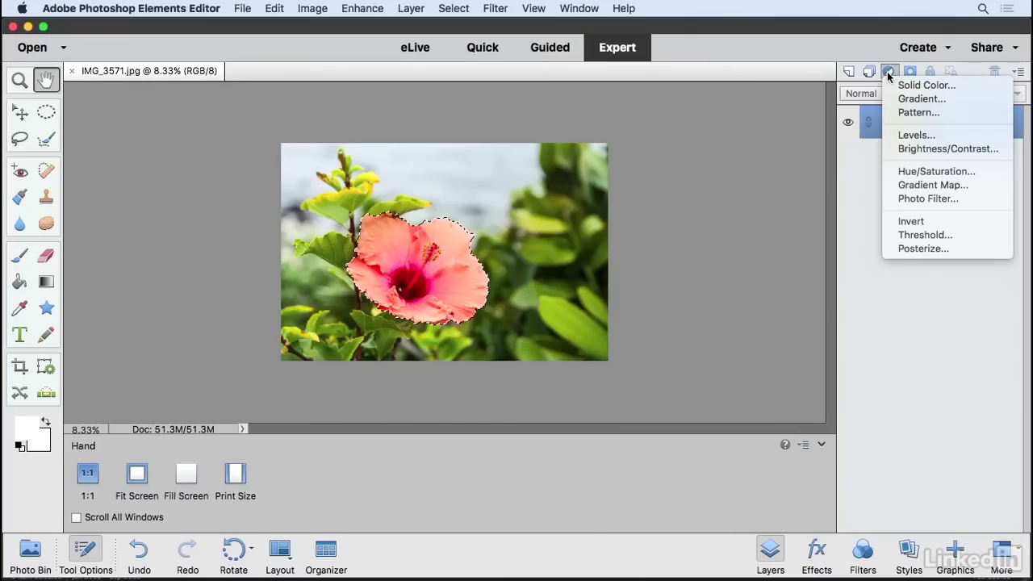
pyautogui.click(937, 171)
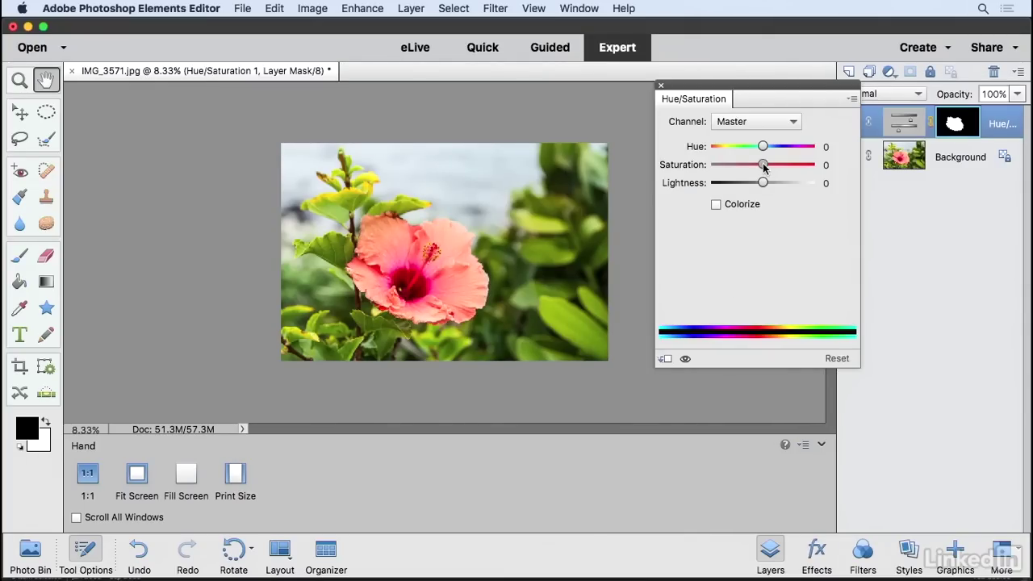
pyautogui.moveTo(763, 166)
pyautogui.mouseDown()
pyautogui.moveTo(796, 164)
pyautogui.moveTo(759, 146)
pyautogui.mouseUp()
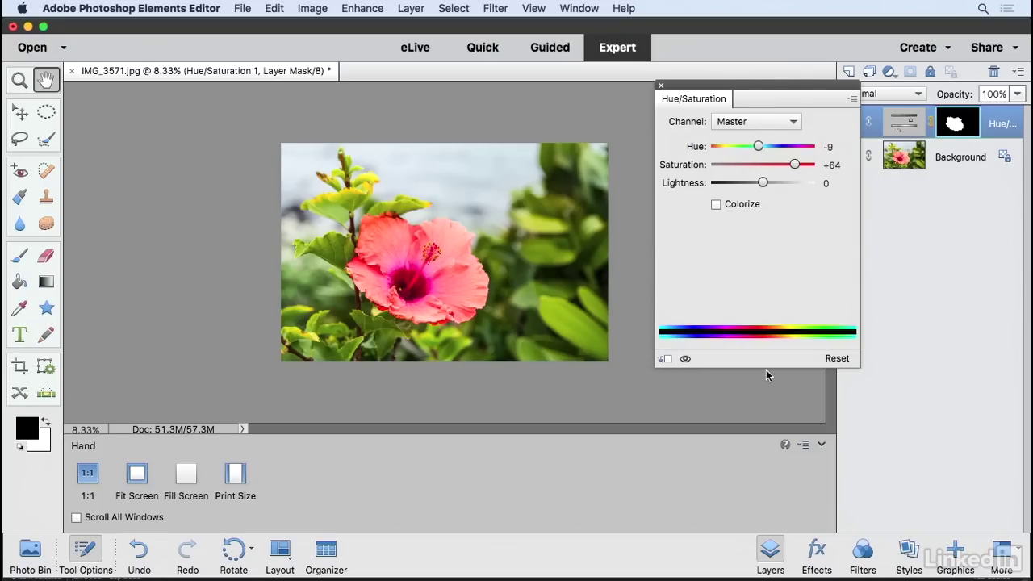
pyautogui.click(660, 85)
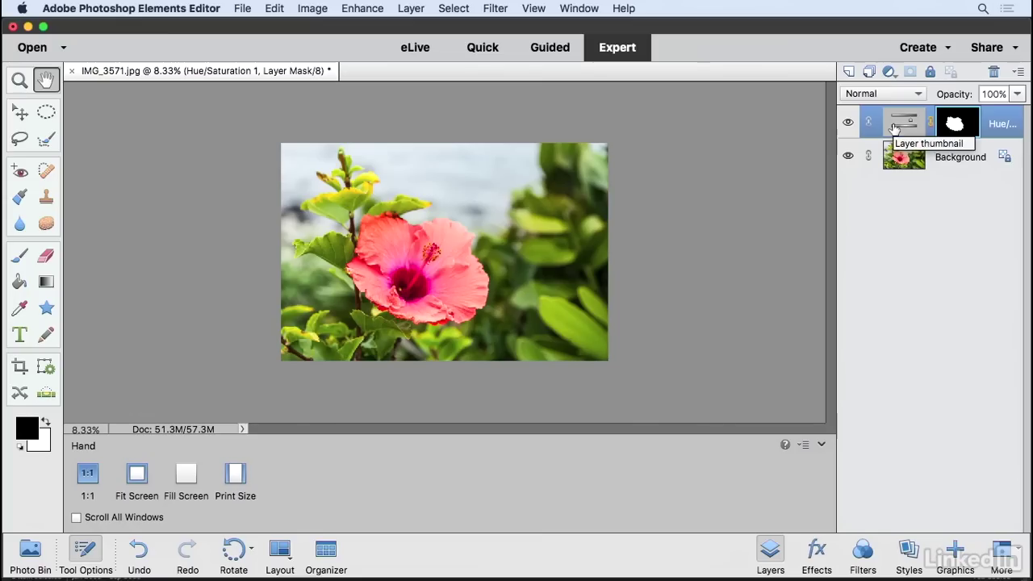
pyautogui.click(847, 124)
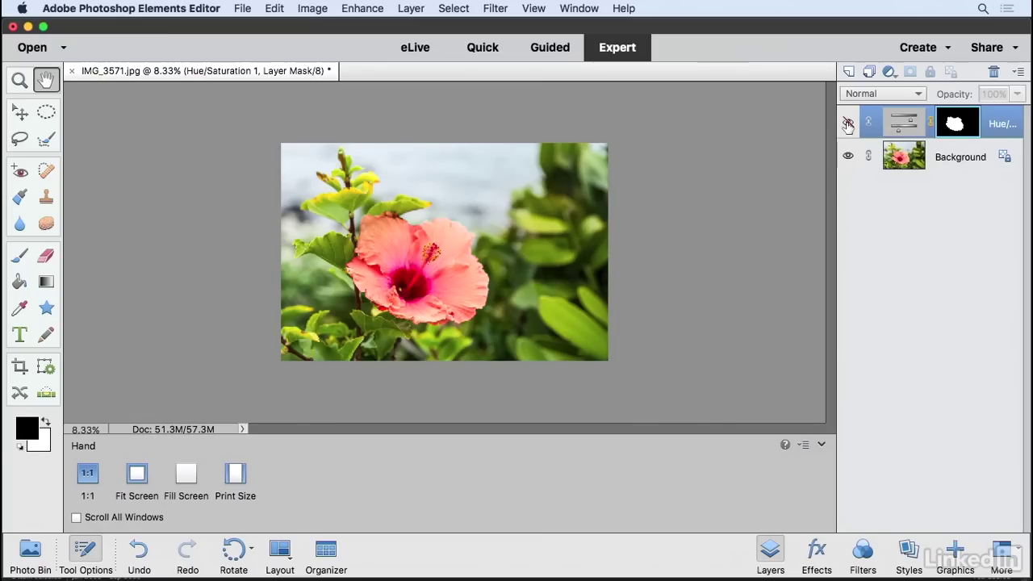
pyautogui.click(848, 123)
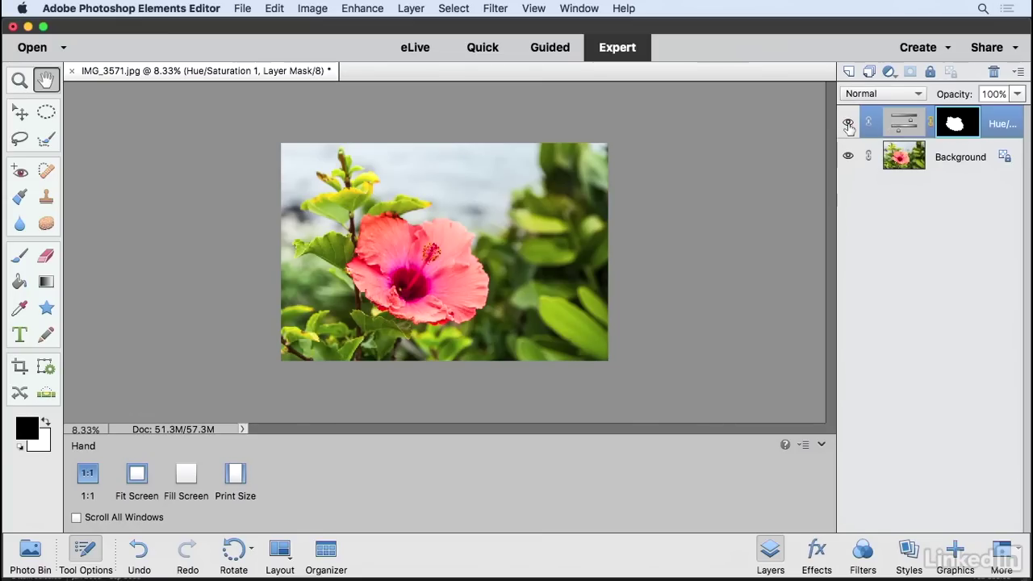